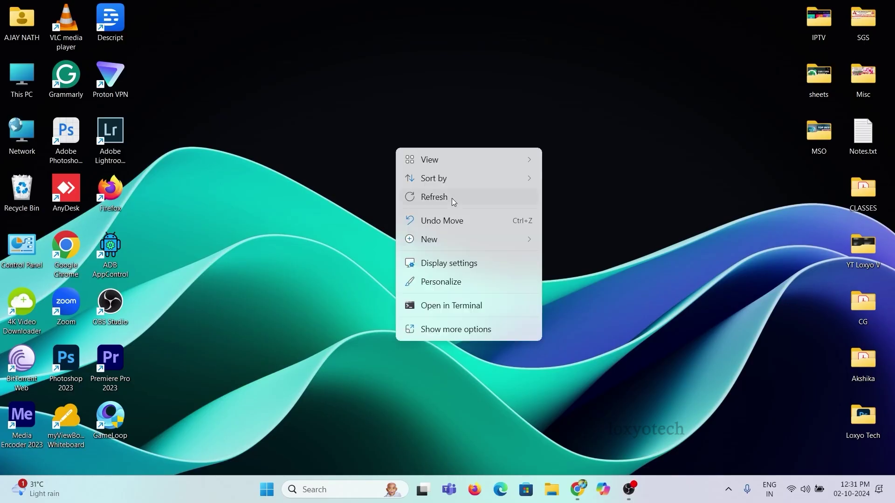
Step: Refresh the desktop, then launch Chrome on Microsoft's Download Windows 11 page and scroll down
{"action": "left_click", "coordinate": [455, 202]}
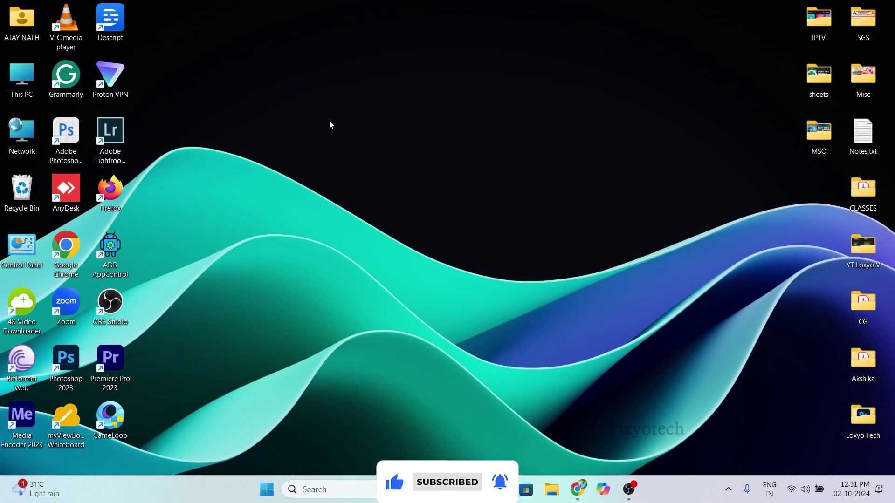
{"action": "right_click", "coordinate": [400, 97]}
{"action": "left_click", "coordinate": [491, 153]}
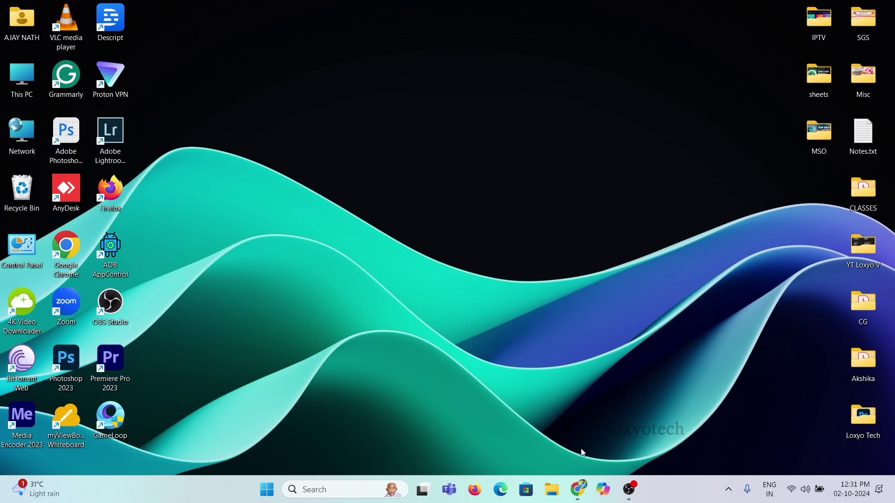
{"action": "left_click", "coordinate": [555, 432]}
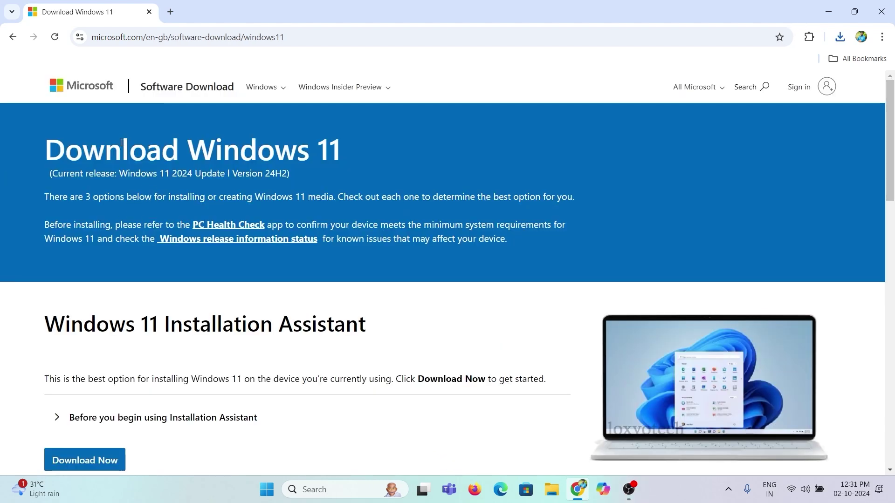
{"action": "scroll", "coordinate": [100, 377], "scroll_direction": "down", "scroll_amount": 3}
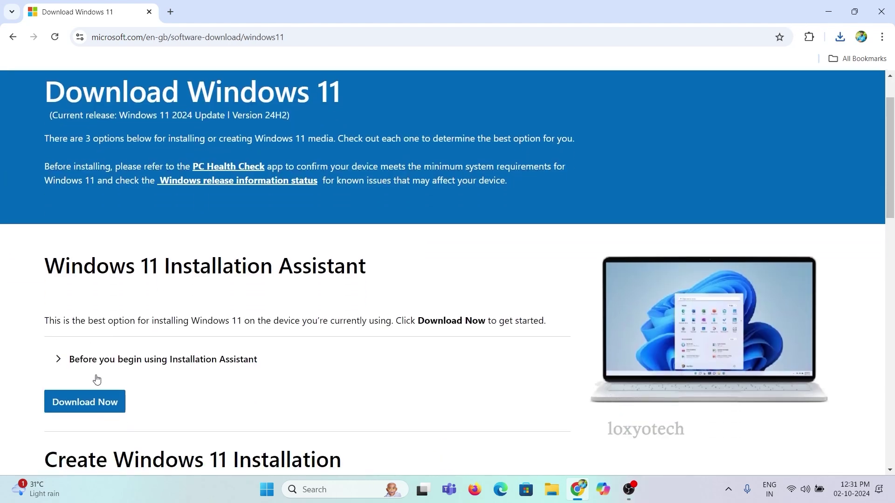
Step: Confirm mediacreationtool.exe downloaded, keep Windows 11 edition with recommended options, and choose ISO file media
{"action": "left_click", "coordinate": [840, 37]}
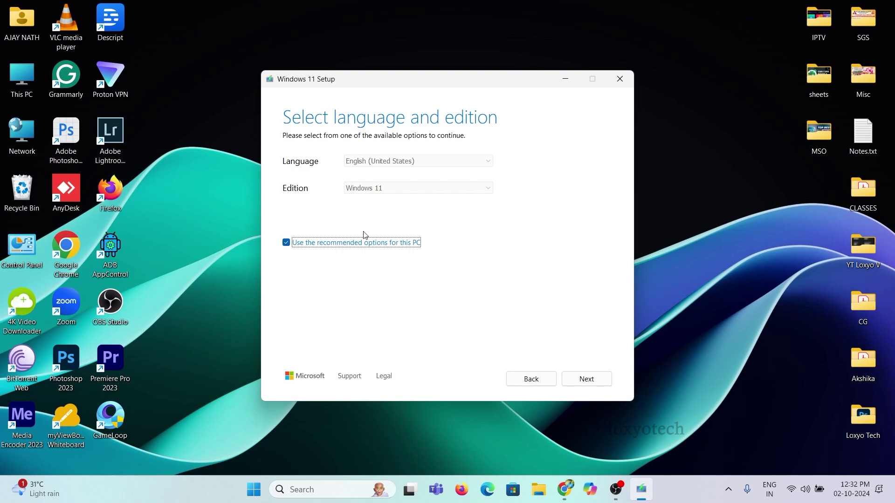
{"action": "left_click", "coordinate": [287, 244]}
{"action": "left_click", "coordinate": [381, 189]}
{"action": "left_click", "coordinate": [379, 198]}
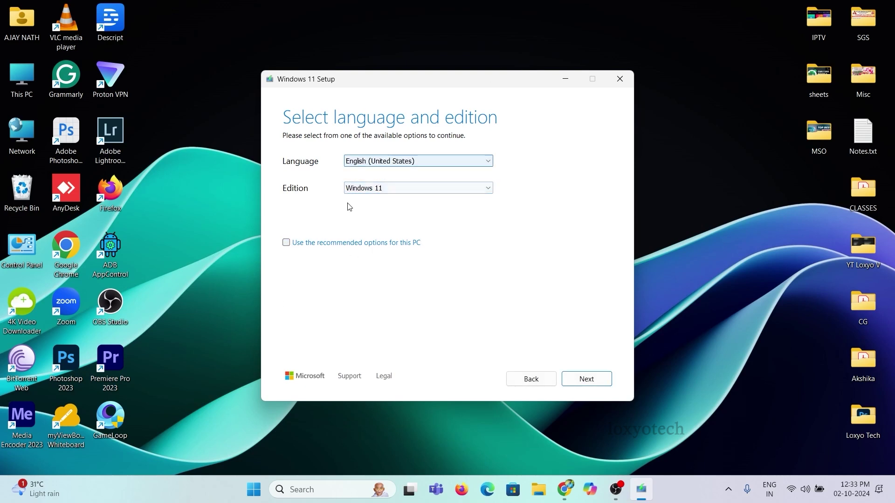
{"action": "left_click", "coordinate": [287, 243]}
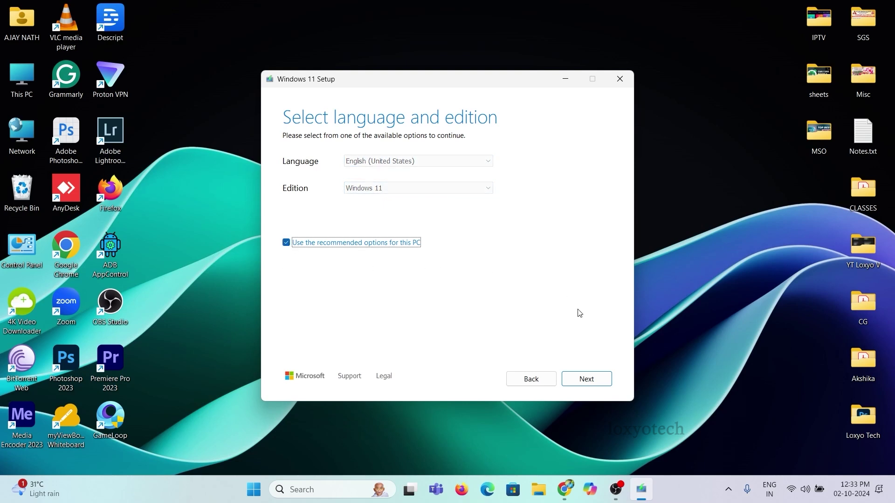
{"action": "left_click", "coordinate": [587, 379]}
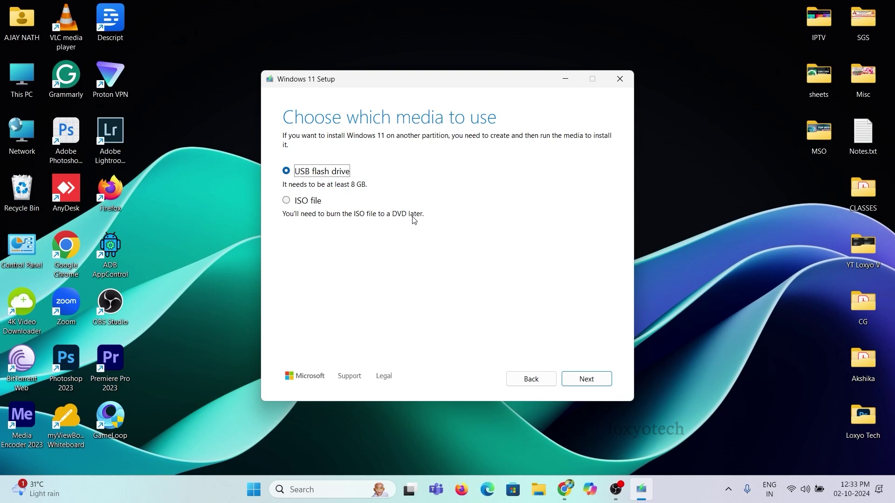
{"action": "left_click", "coordinate": [285, 204]}
Step: Save the image as Windows.iso in the Desktop folder and let the download complete
{"action": "left_click", "coordinate": [594, 381]}
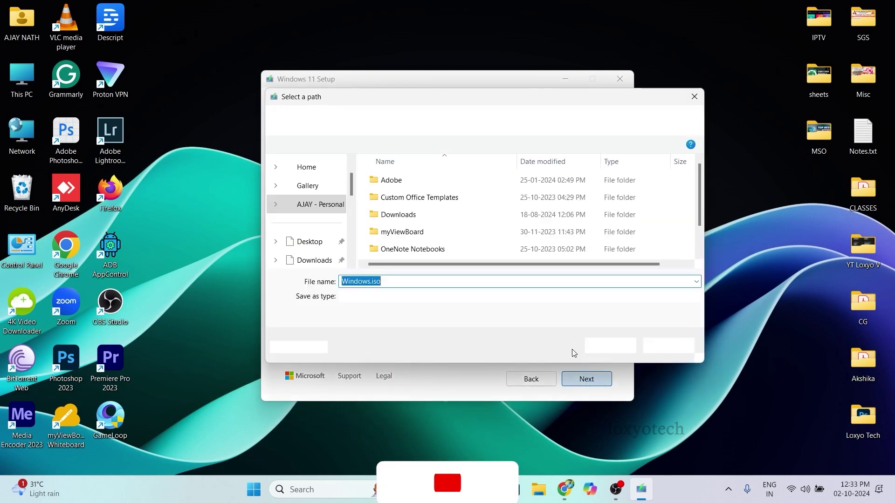
{"action": "left_click", "coordinate": [303, 200]}
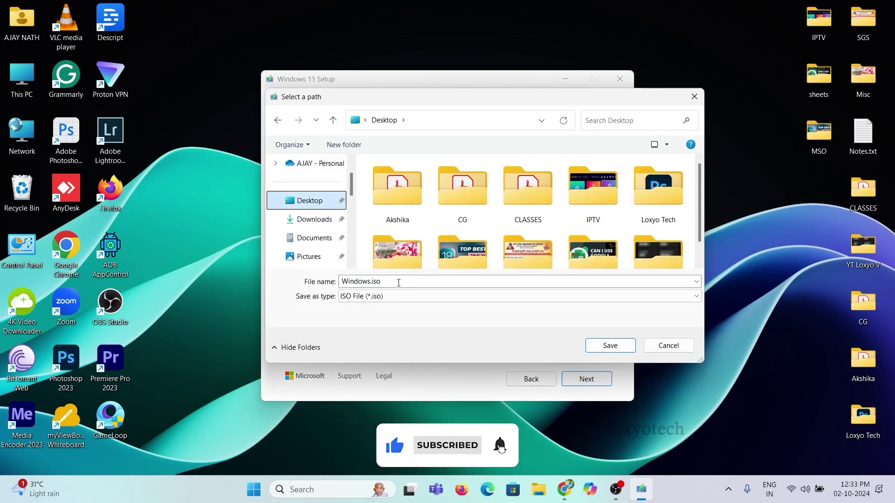
{"action": "left_click", "coordinate": [610, 345]}
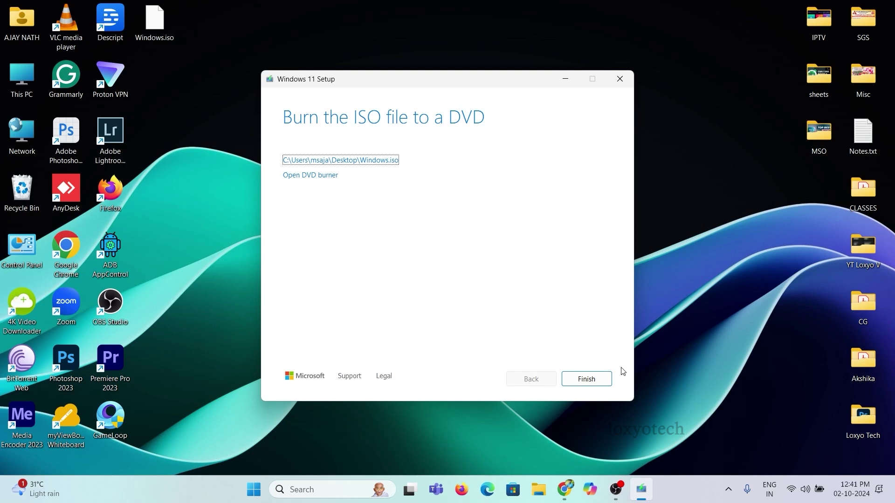
Step: Finish the Media Creation Tool and search the Start menu for RUFUS
{"action": "left_click", "coordinate": [598, 384]}
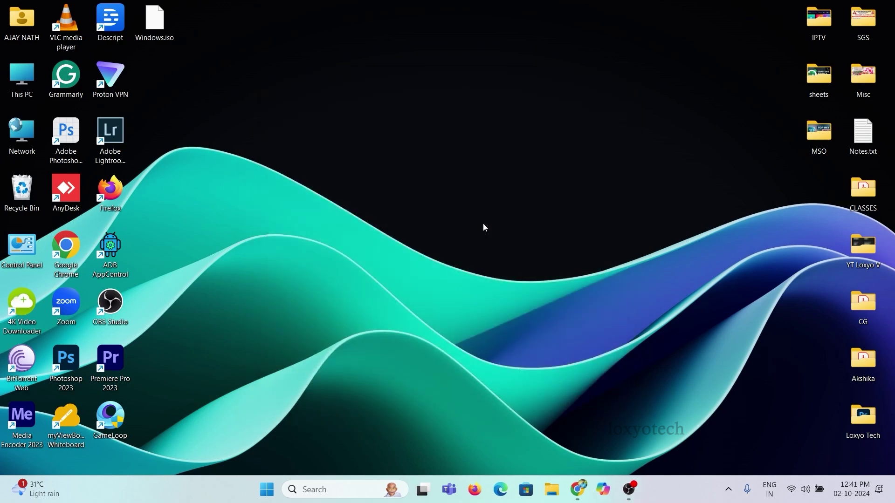
{"action": "left_click", "coordinate": [267, 490]}
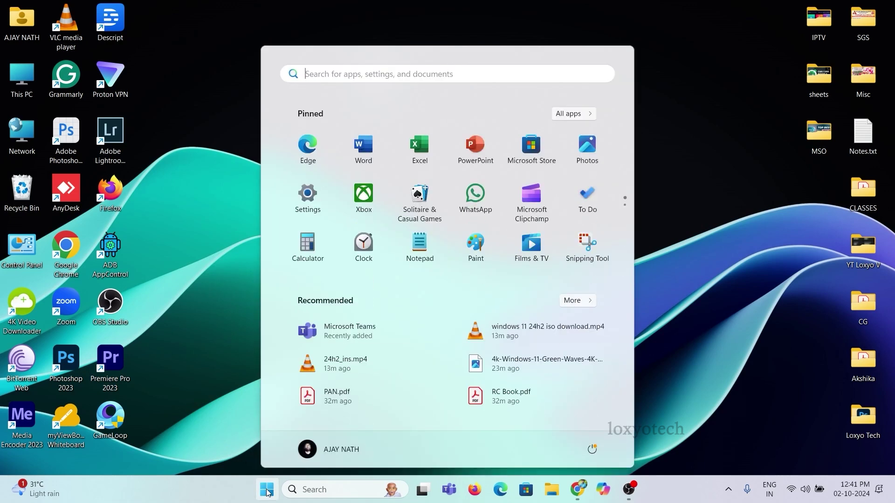
{"action": "type", "text": "RUFUS"}
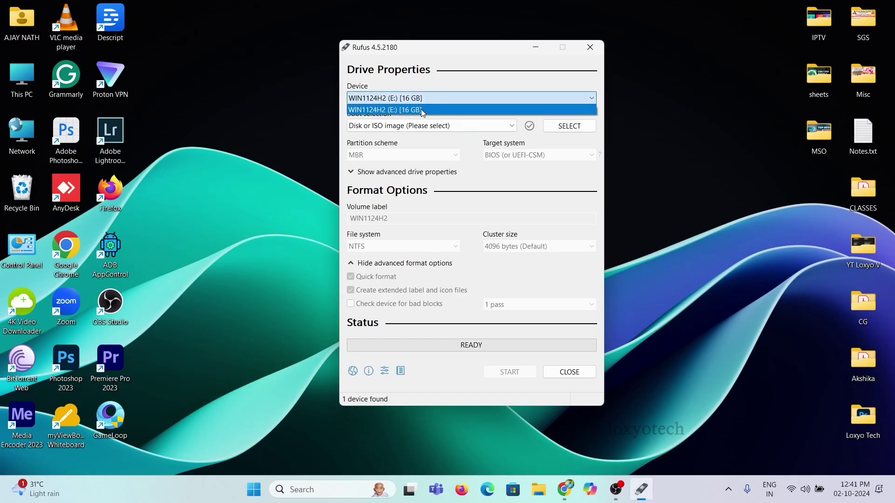
Step: Target the 16 GB WIN1124H2 drive and load Desktop's Windows.iso as the Disk or ISO image
{"action": "left_click", "coordinate": [420, 108]}
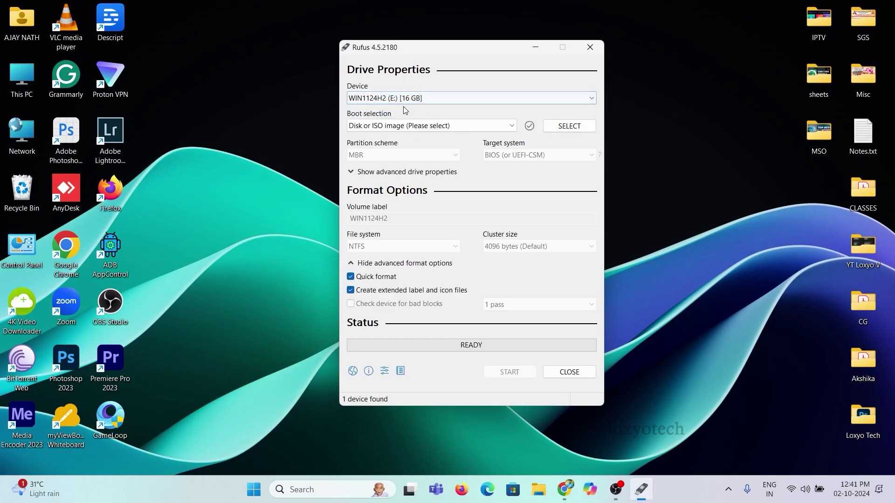
{"action": "left_click", "coordinate": [390, 127]}
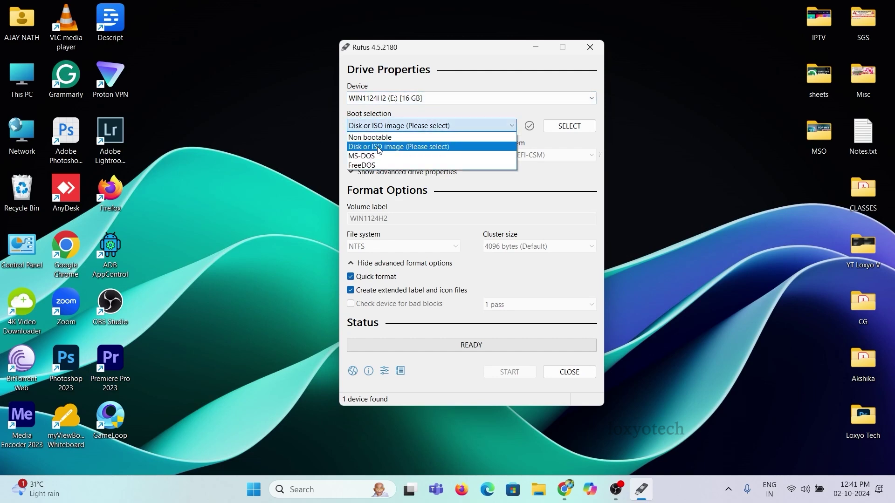
{"action": "left_click", "coordinate": [381, 150]}
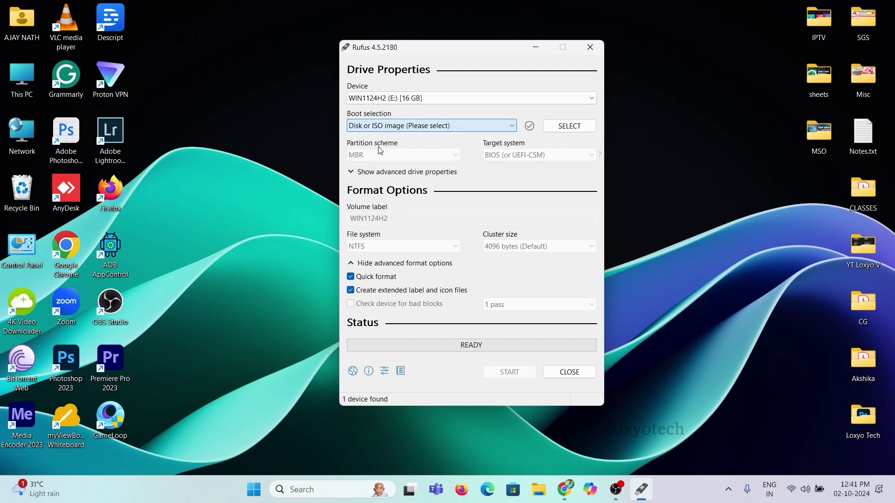
{"action": "left_click", "coordinate": [570, 127]}
{"action": "left_click", "coordinate": [385, 172]}
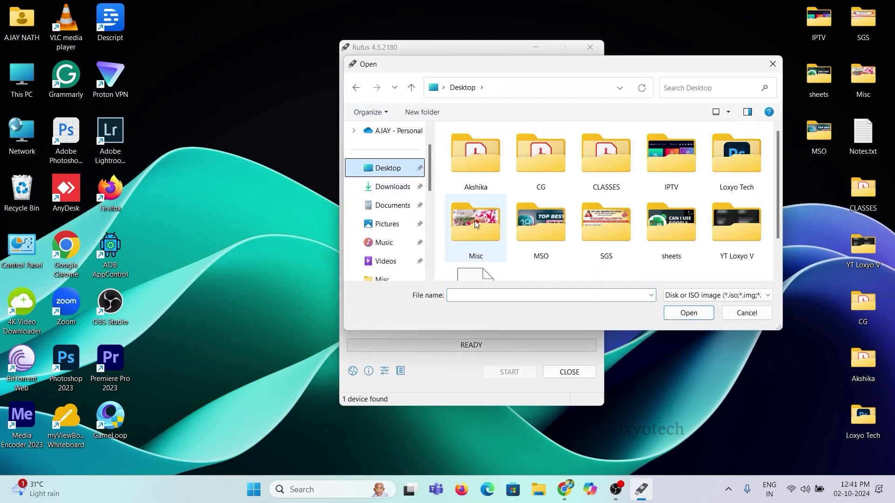
{"action": "double_click", "coordinate": [480, 271]}
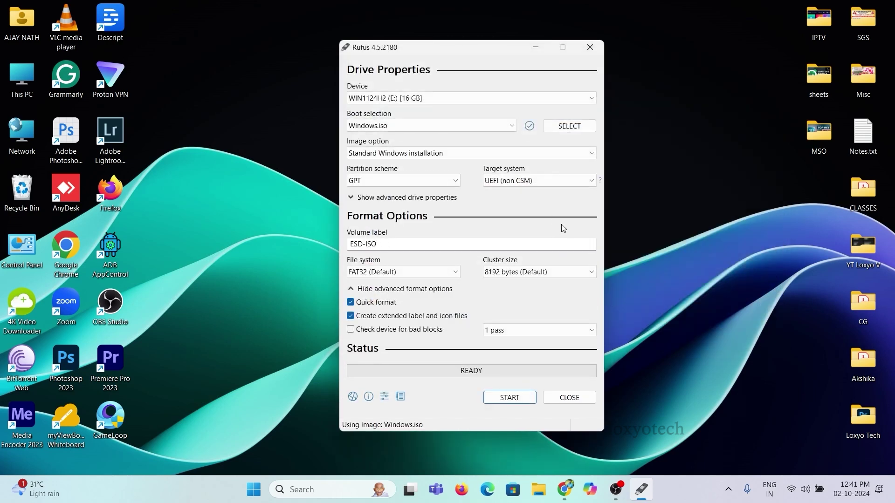
Step: Keep GPT partition scheme and UEFI (non CSM) target system, and hide advanced format options
{"action": "left_click", "coordinate": [423, 182]}
{"action": "left_click", "coordinate": [422, 192]}
{"action": "left_click", "coordinate": [522, 181]}
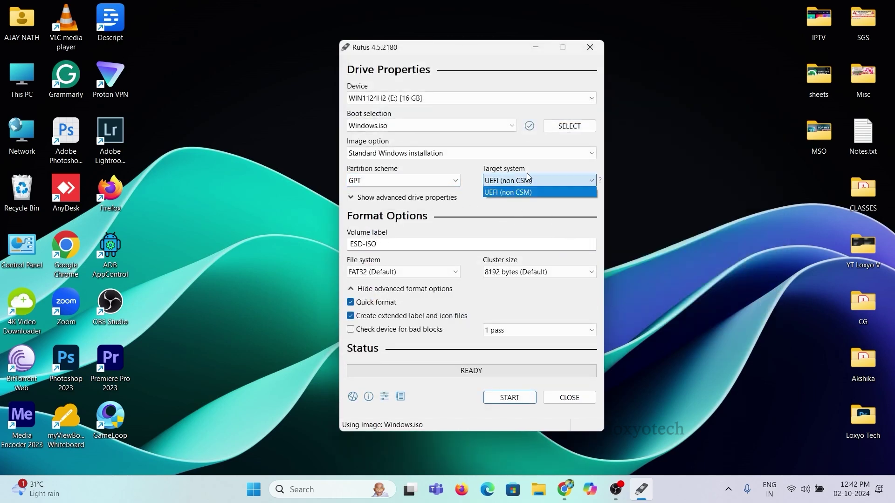
{"action": "left_click", "coordinate": [507, 214]}
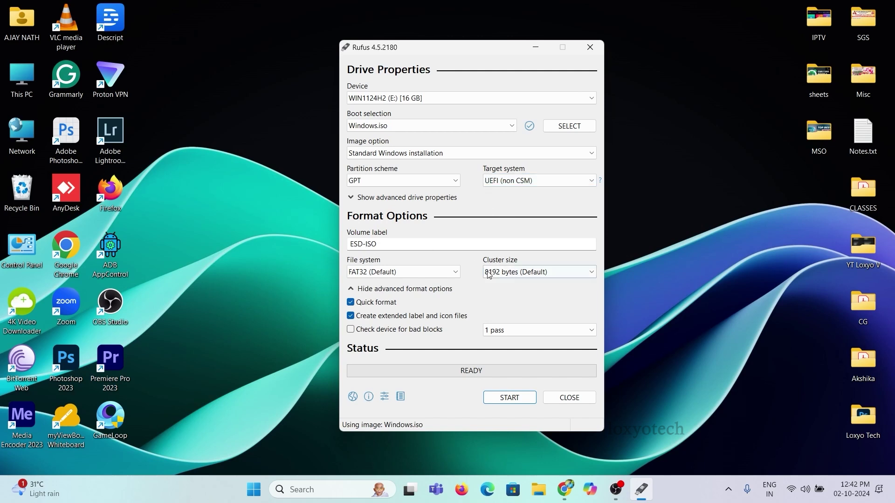
{"action": "left_click", "coordinate": [401, 290]}
Step: Write Windows.iso to the USB with BitLocker encryption disabled, accept the data wipe, then close Rufus
{"action": "left_click", "coordinate": [502, 358]}
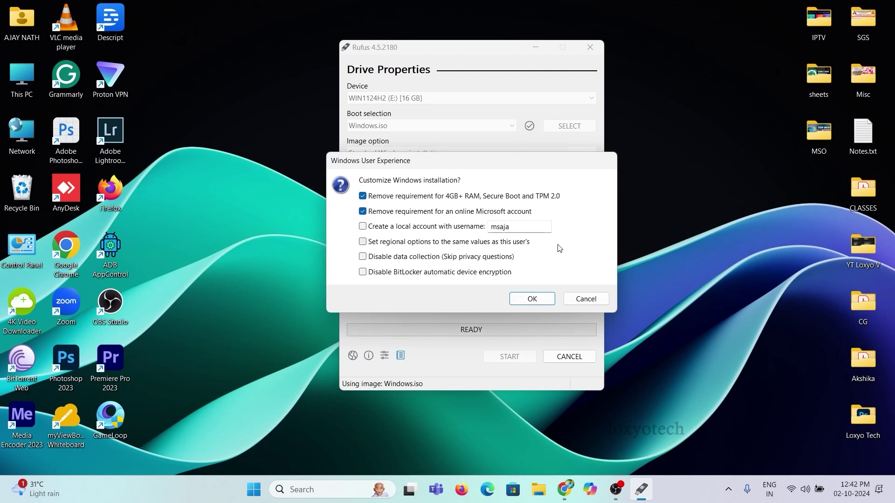
{"action": "left_click", "coordinate": [450, 273]}
{"action": "left_click", "coordinate": [513, 300]}
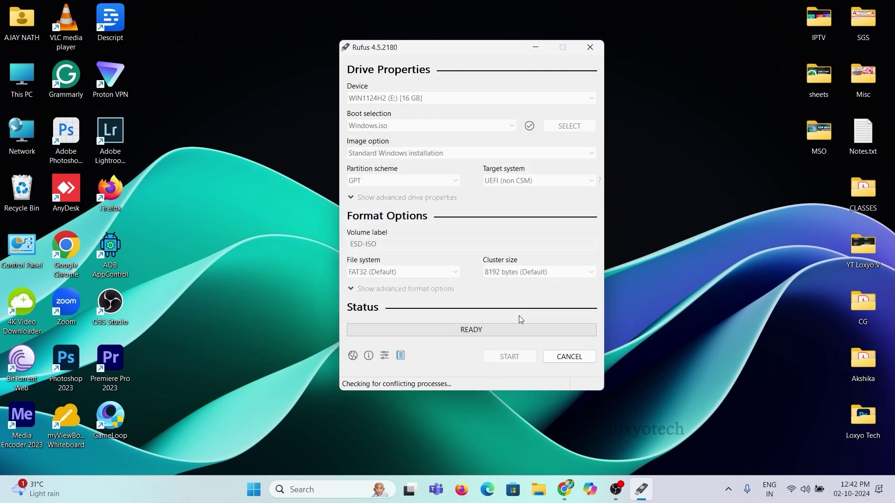
{"action": "left_click", "coordinate": [483, 286]}
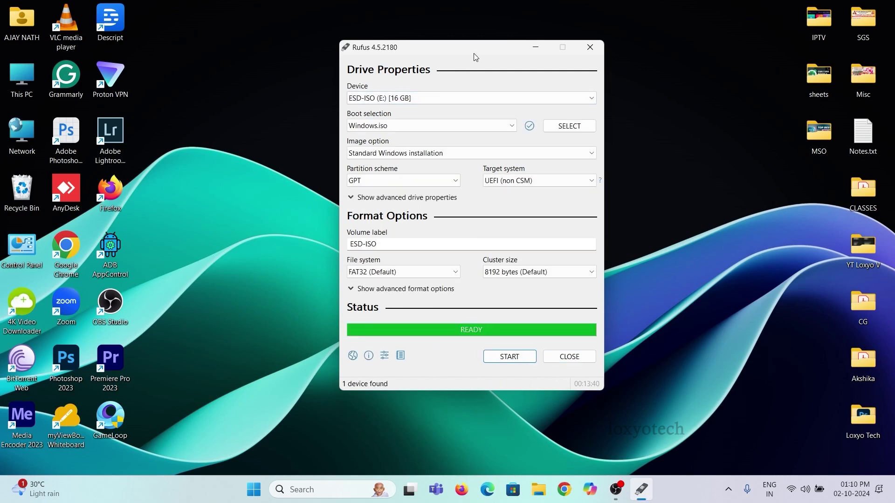
{"action": "left_click_drag", "start_coordinate": [473, 53], "coordinate": [453, 72]}
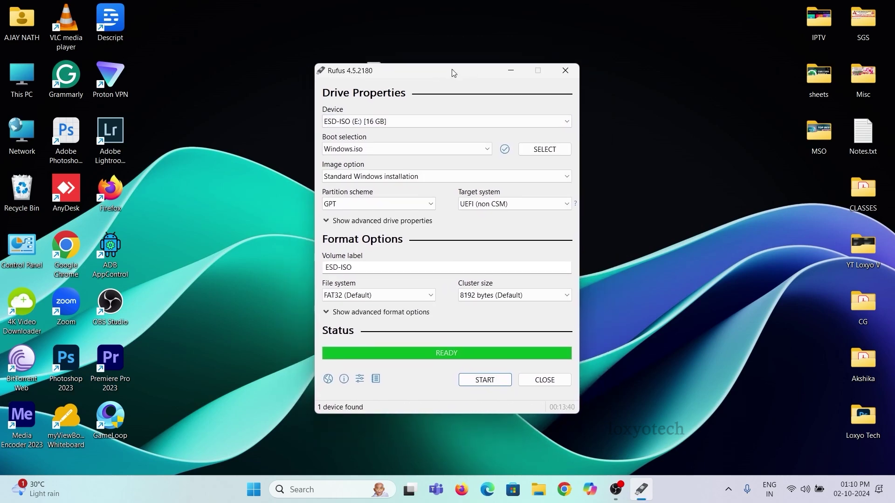
{"action": "left_click", "coordinate": [553, 383]}
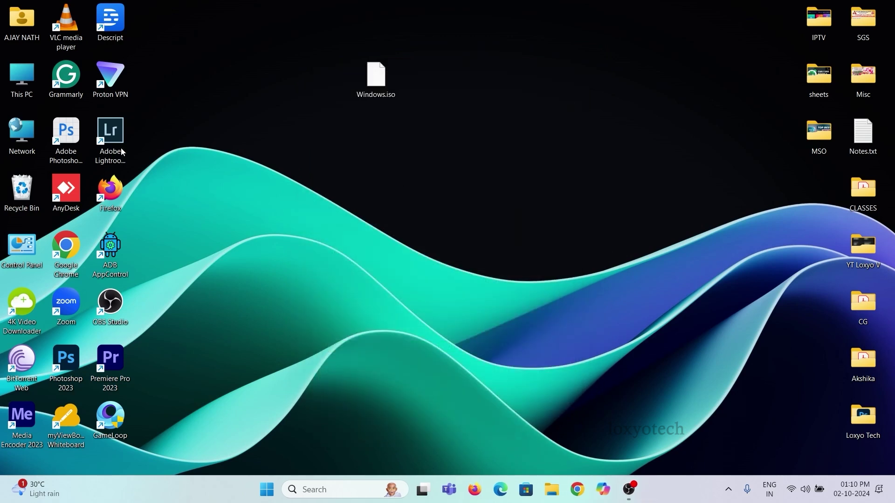
Step: Browse This PC to the ESD-ISO (E:) drive and run its setup.exe
{"action": "double_click", "coordinate": [24, 80]}
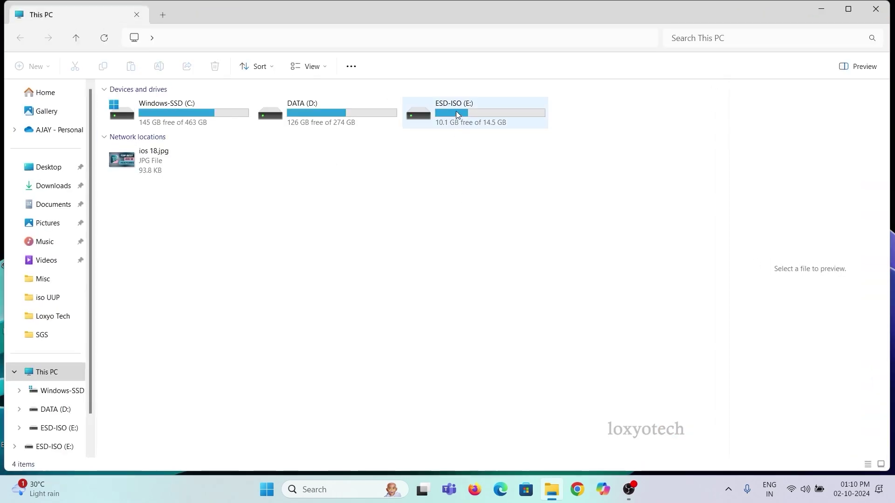
{"action": "double_click", "coordinate": [456, 111]}
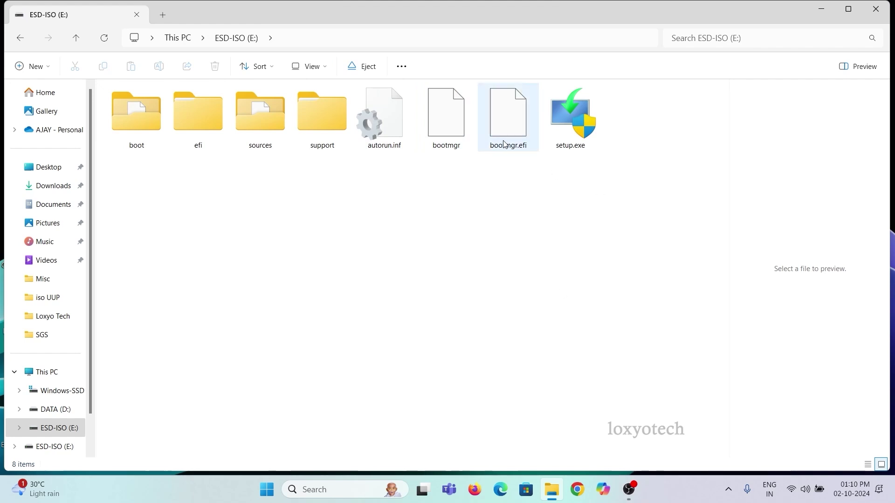
{"action": "left_click", "coordinate": [587, 132]}
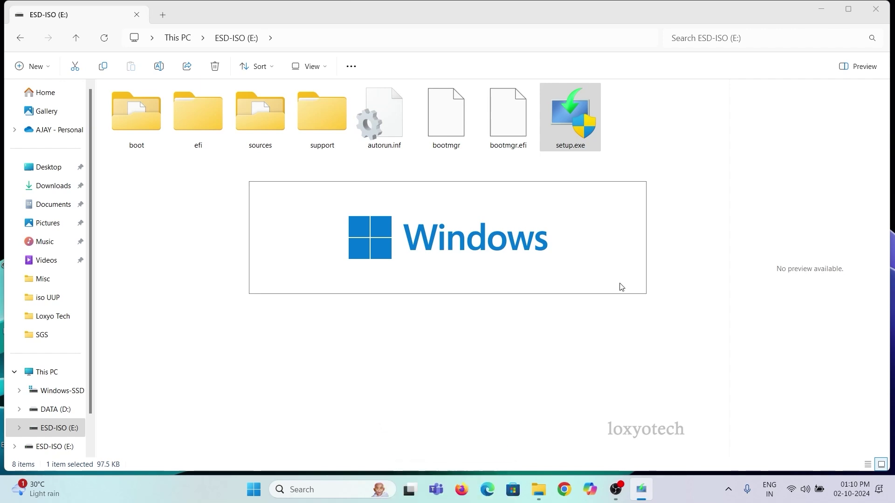
Step: Close File Explorer and highlight the 24H2 version under Windows specifications on the About page
{"action": "left_click", "coordinate": [876, 9]}
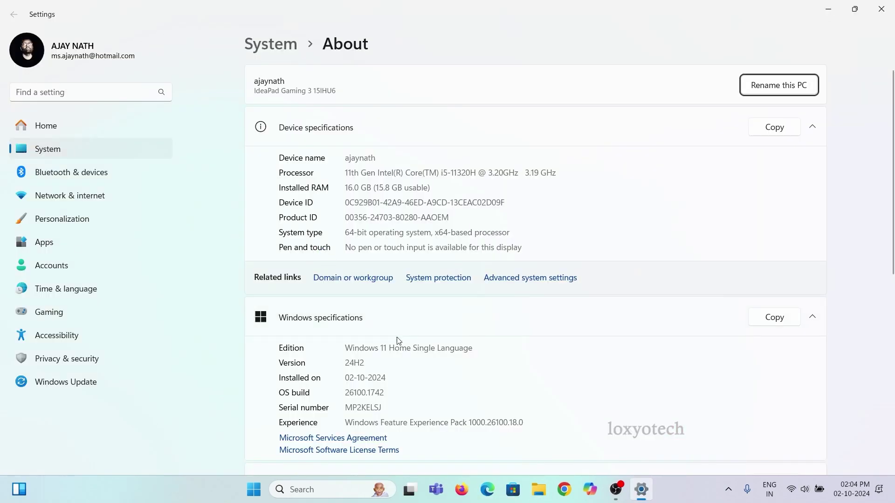
{"action": "scroll", "coordinate": [399, 341], "scroll_direction": "down", "scroll_amount": 1}
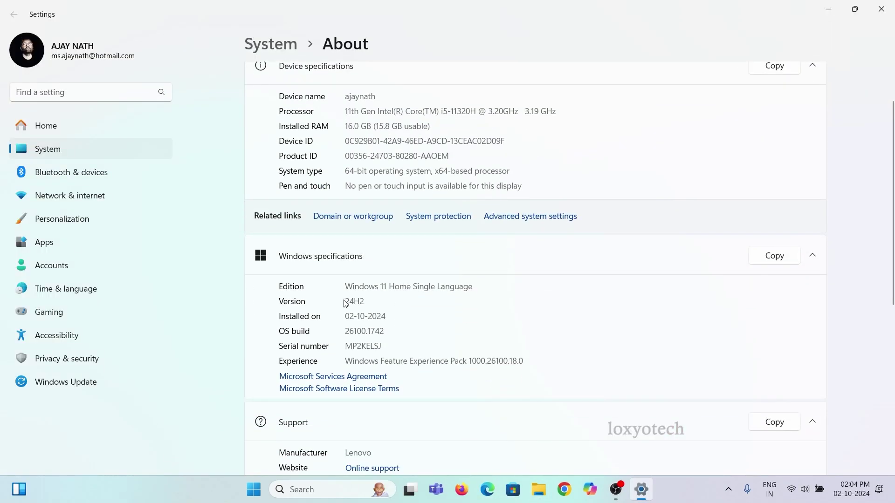
{"action": "left_click_drag", "start_coordinate": [347, 302], "coordinate": [369, 304]}
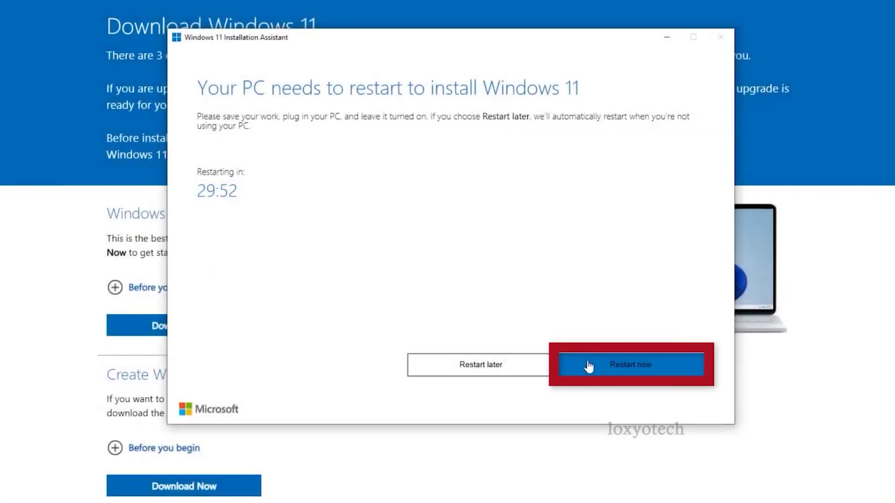
Step: Choose Restart now in the Installation Assistant so the PC reboots to finish installing
{"action": "left_click", "coordinate": [588, 365]}
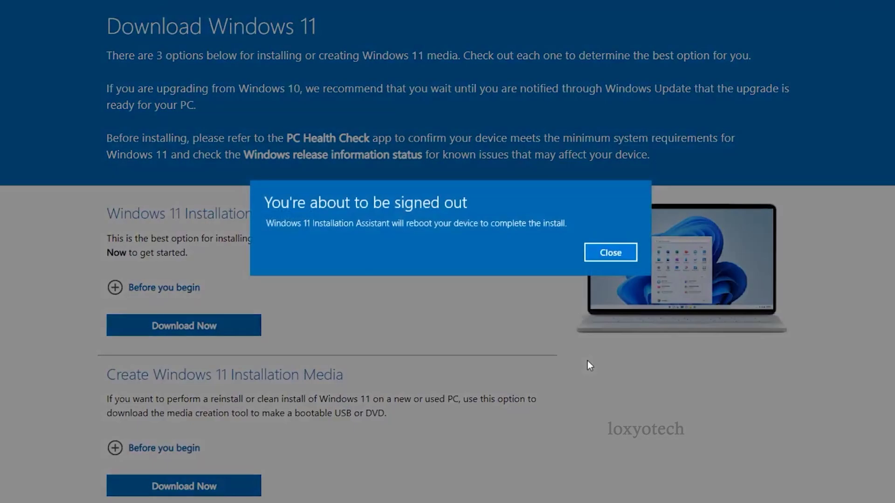